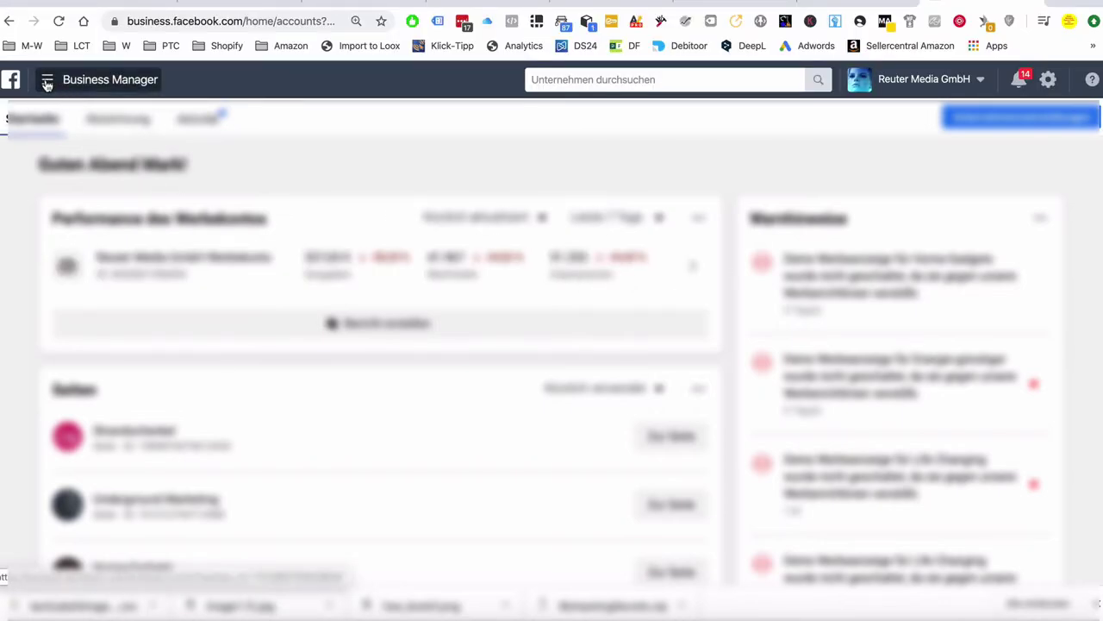
# - Open the Zielgruppen page of the Business Manager
pyautogui.click(47, 81)
pyautogui.click(130, 524)
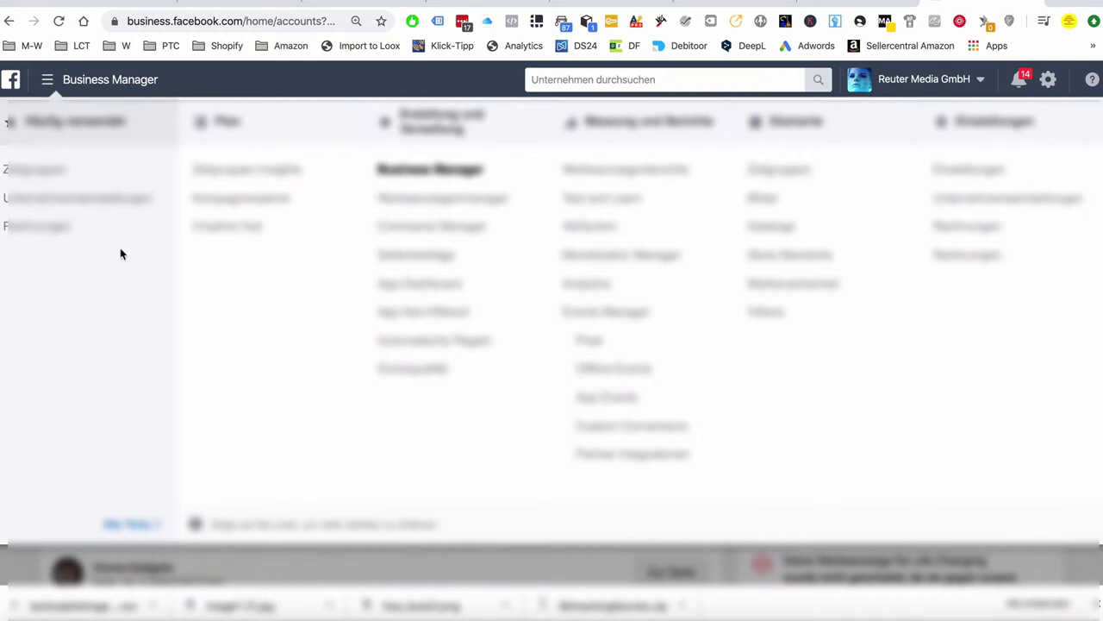
pyautogui.click(47, 172)
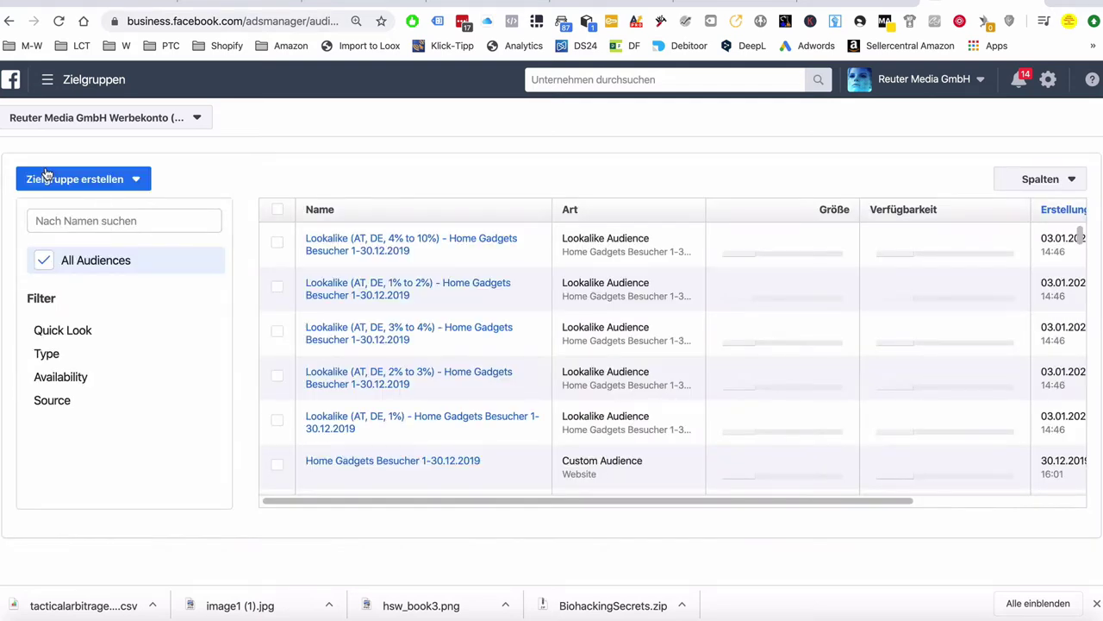
# - Start creating a new Custom Audience with Website as its source
pyautogui.click(125, 179)
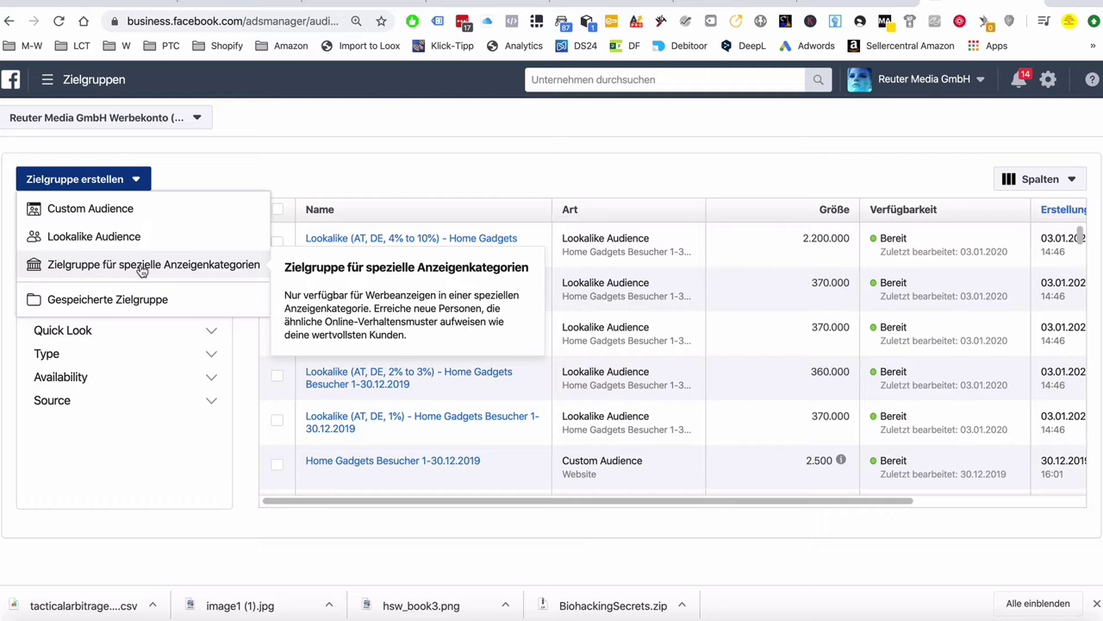
pyautogui.click(102, 213)
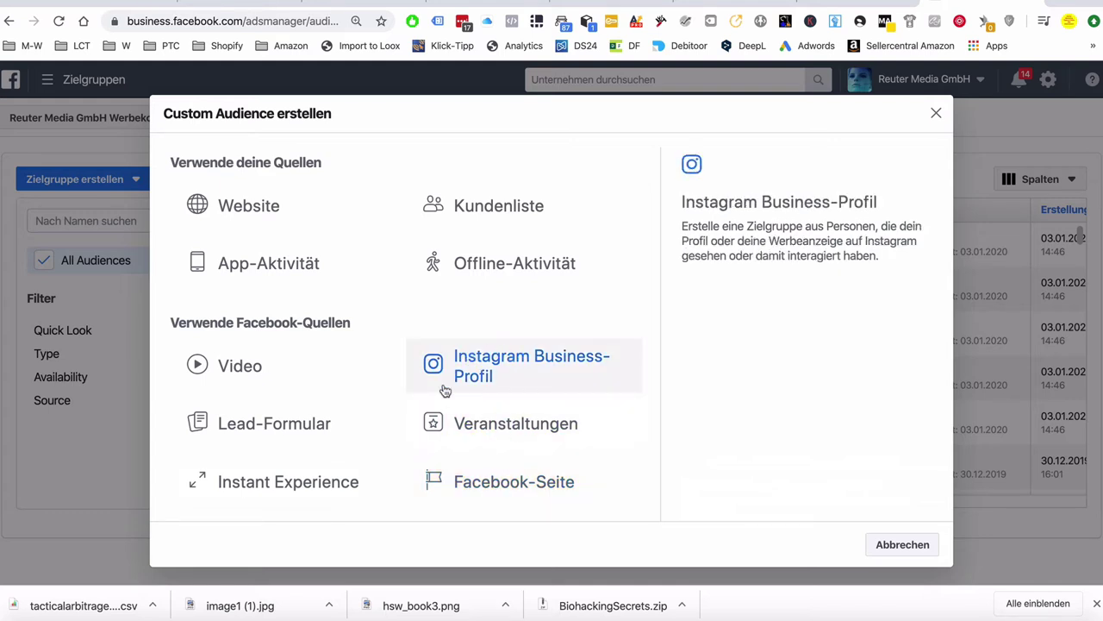
pyautogui.click(263, 219)
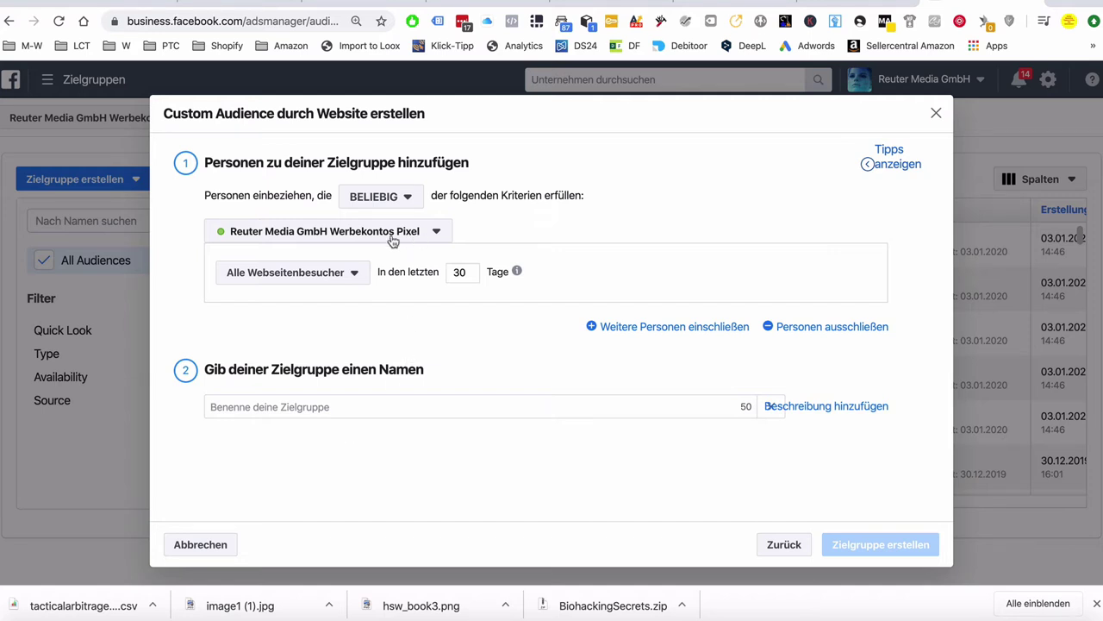
# - Set the audience's look-back period to 90 days and its criterion to people who visited specific web pages
pyautogui.click(354, 282)
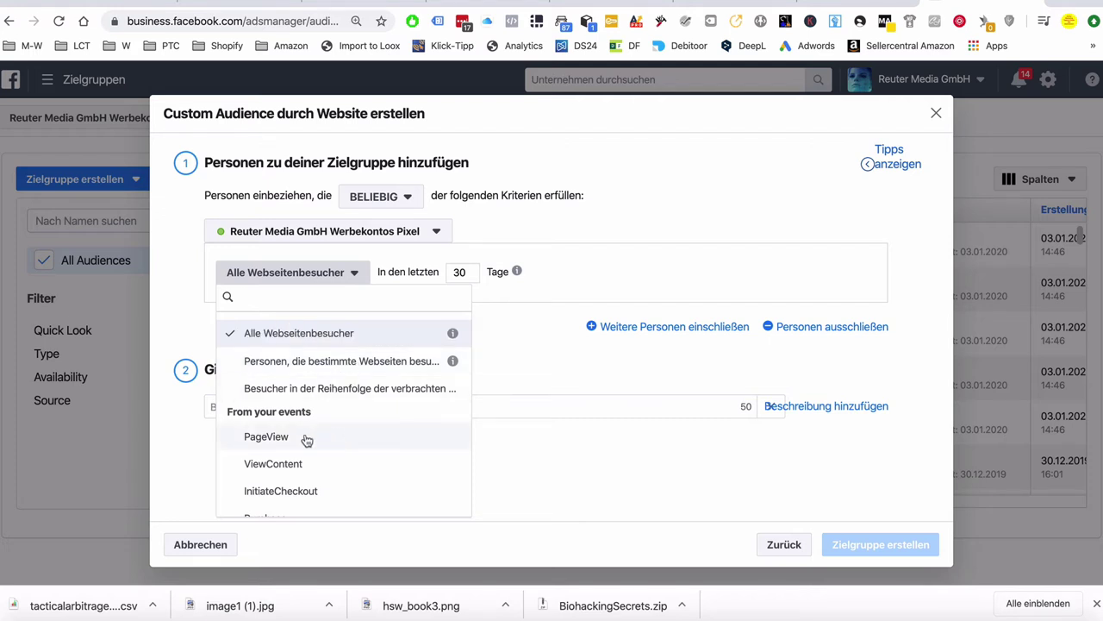
pyautogui.scroll(-3, 307, 439)
pyautogui.scroll(2, 307, 436)
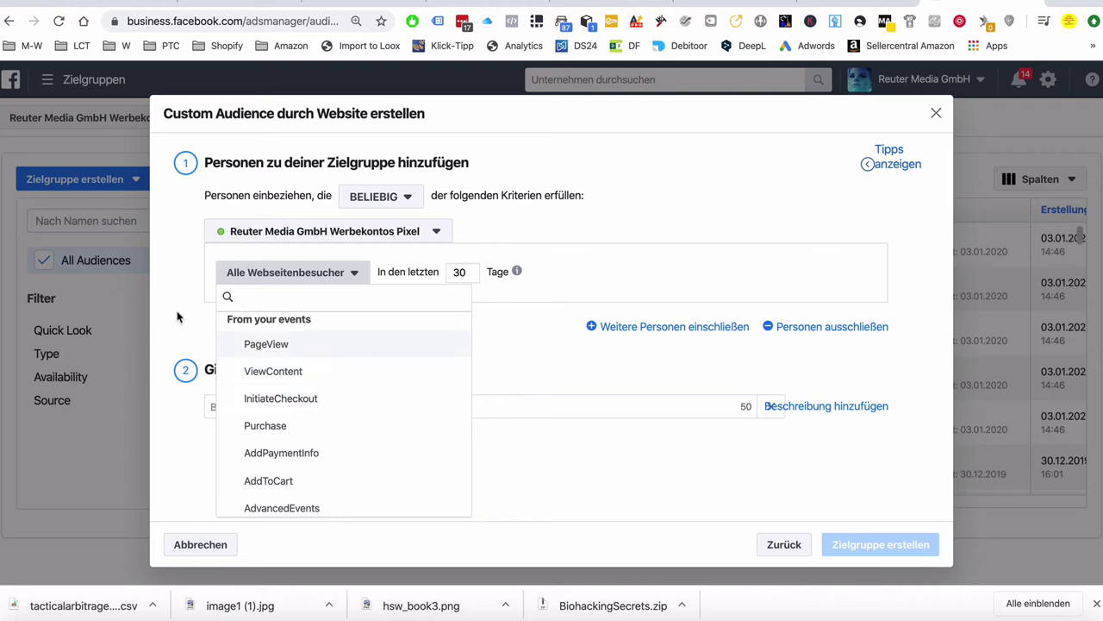
pyautogui.click(520, 302)
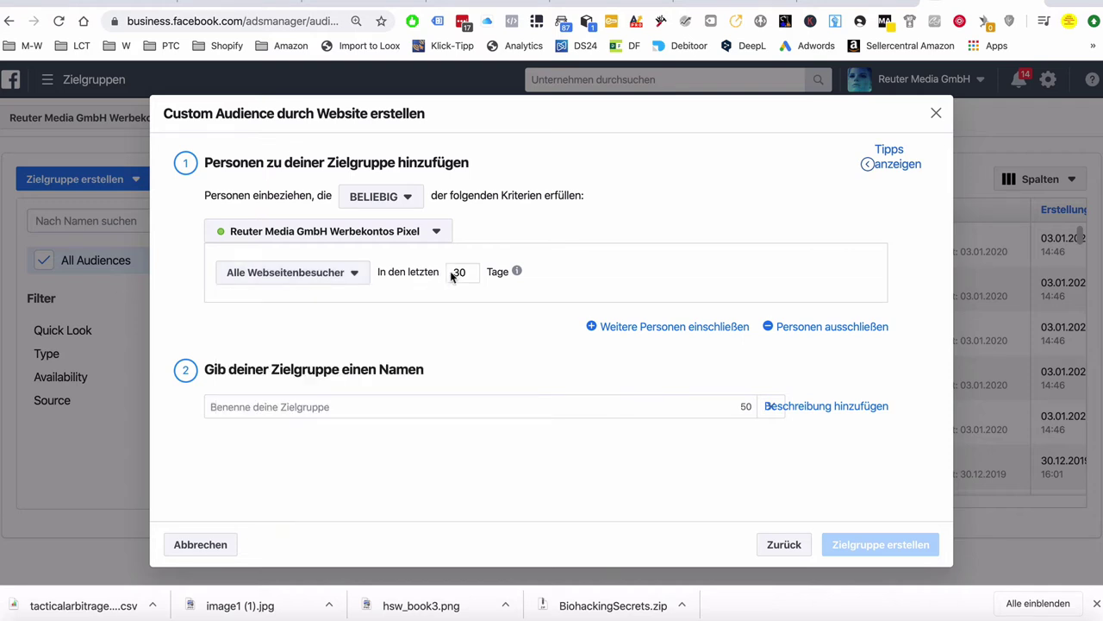
pyautogui.moveTo(466, 274); pyautogui.dragTo(436, 274)
pyautogui.write('90')
pyautogui.click(347, 274)
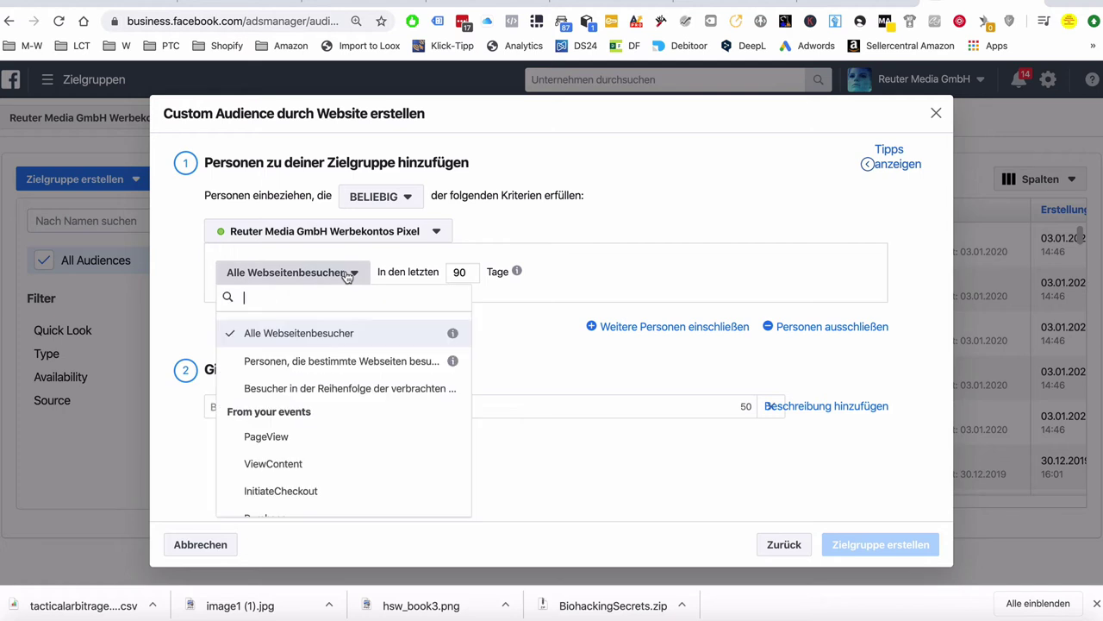
pyautogui.click(323, 364)
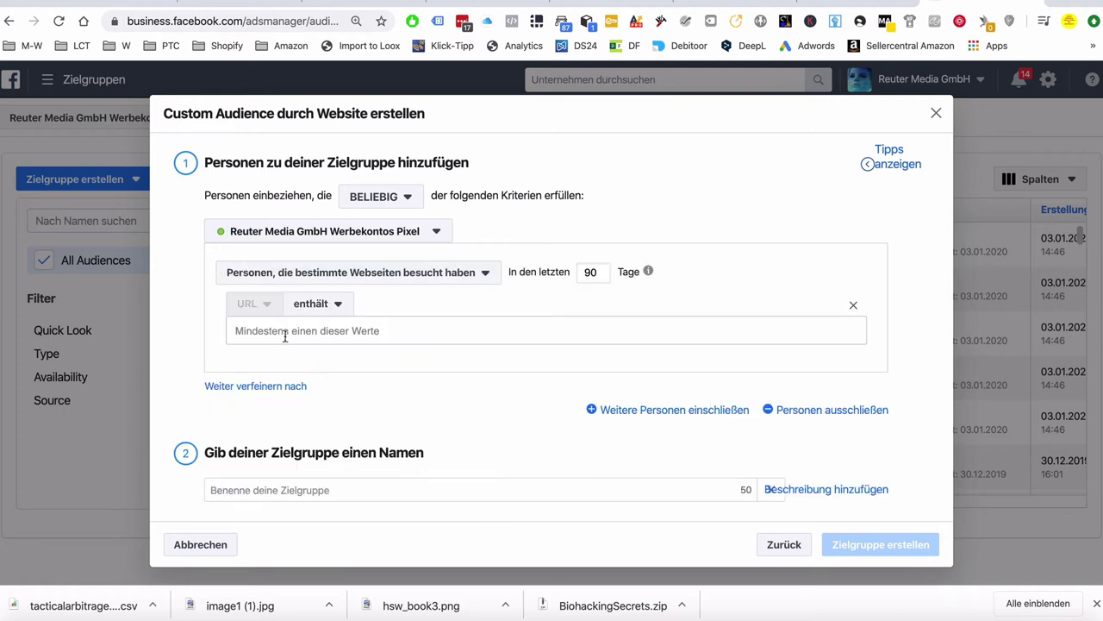
pyautogui.click(308, 336)
pyautogui.write('https')
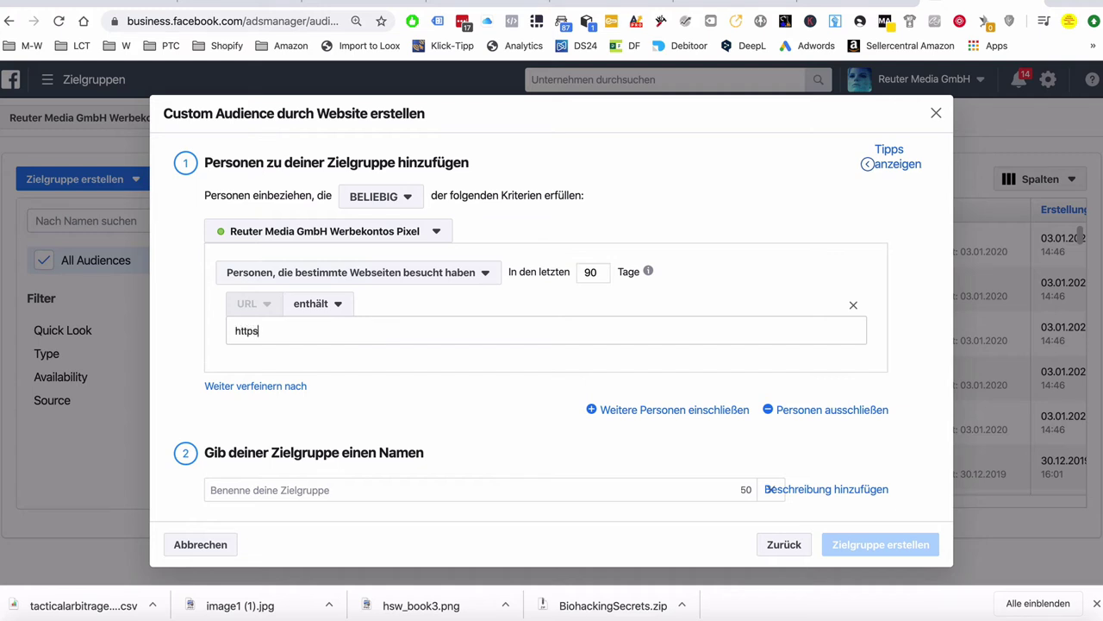
pyautogui.write('://reutermedia.com')
pyautogui.press('BackSpace')
pyautogui.write('m')
pyautogui.press('Return')
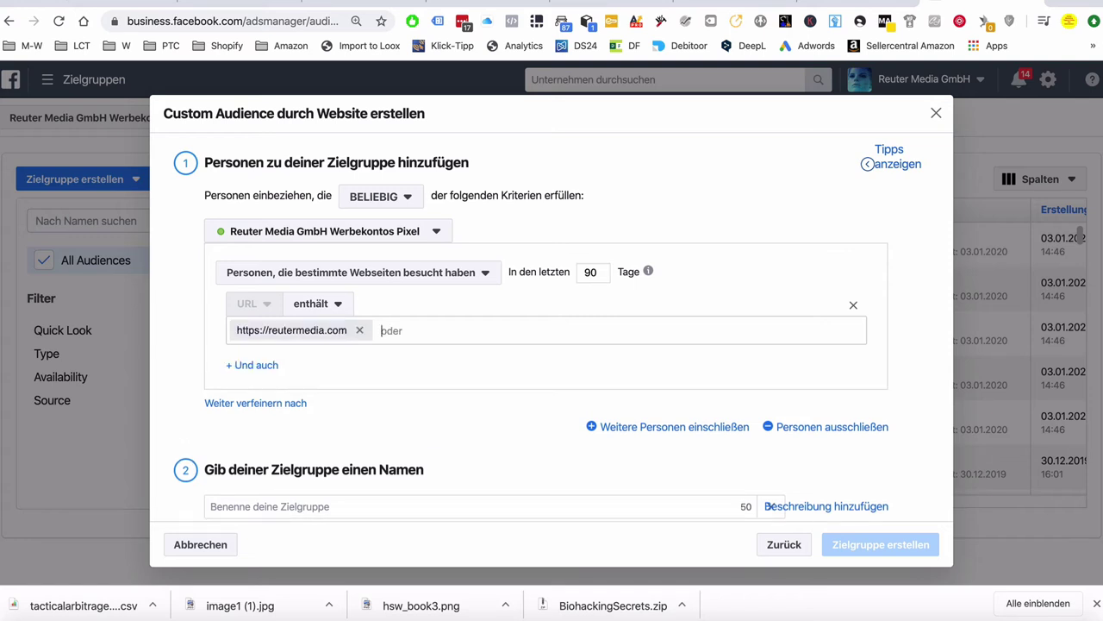
pyautogui.click(359, 330)
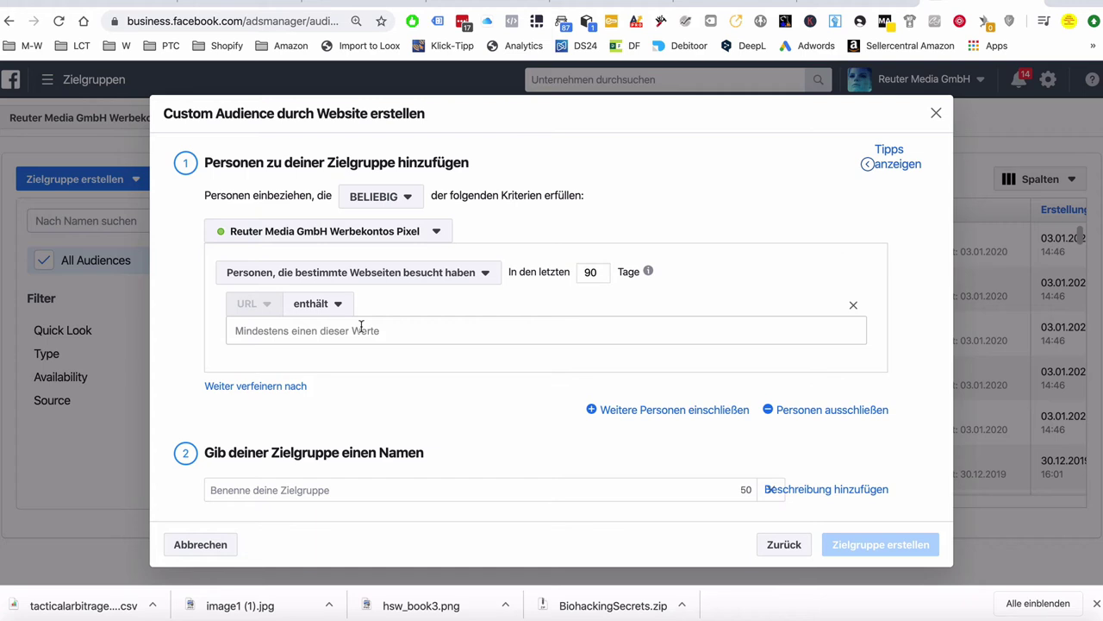
pyautogui.write('ht')
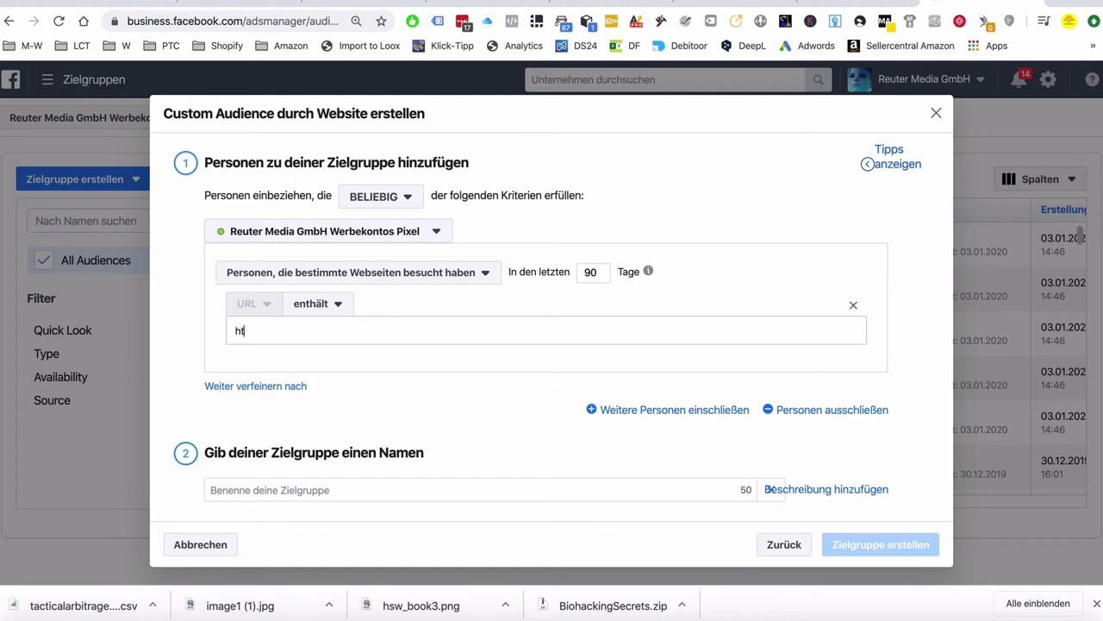
pyautogui.write('tps://reutermedia.com')
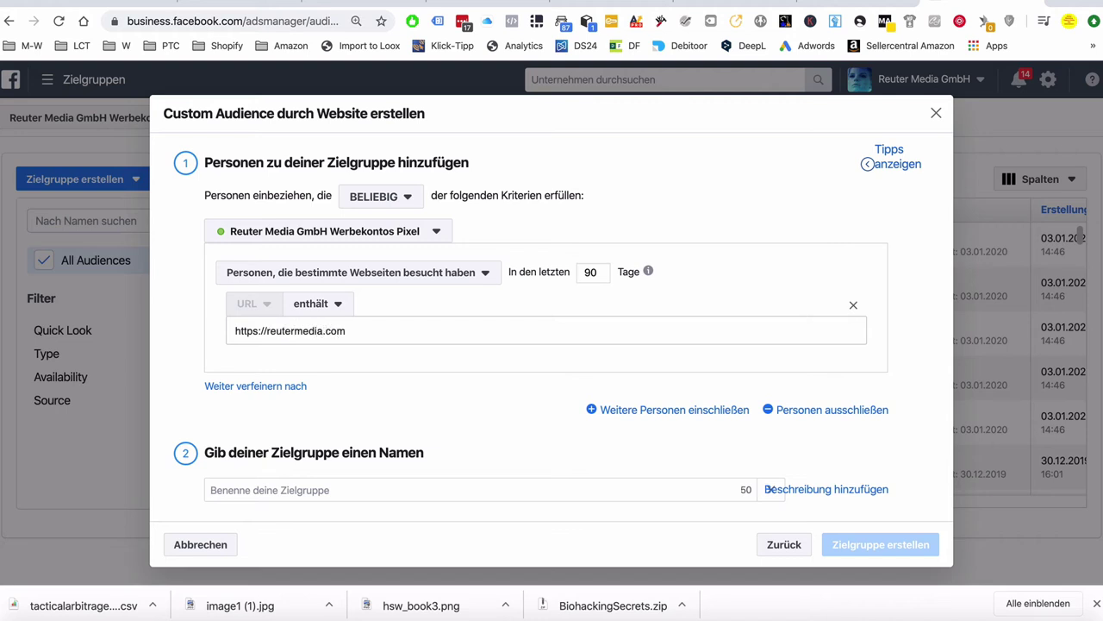
pyautogui.write('/danke')
pyautogui.click(590, 272)
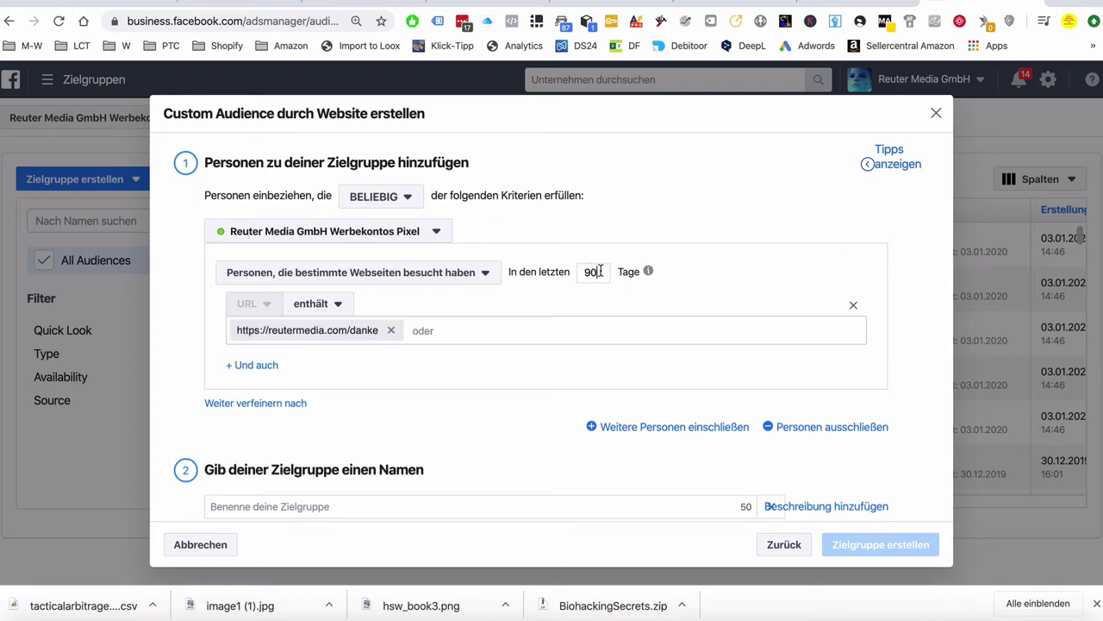
pyautogui.moveTo(602, 271); pyautogui.dragTo(568, 266)
# - Name the audience "letzte 90 tage Webseite Danke"
pyautogui.scroll(-2, 473, 478)
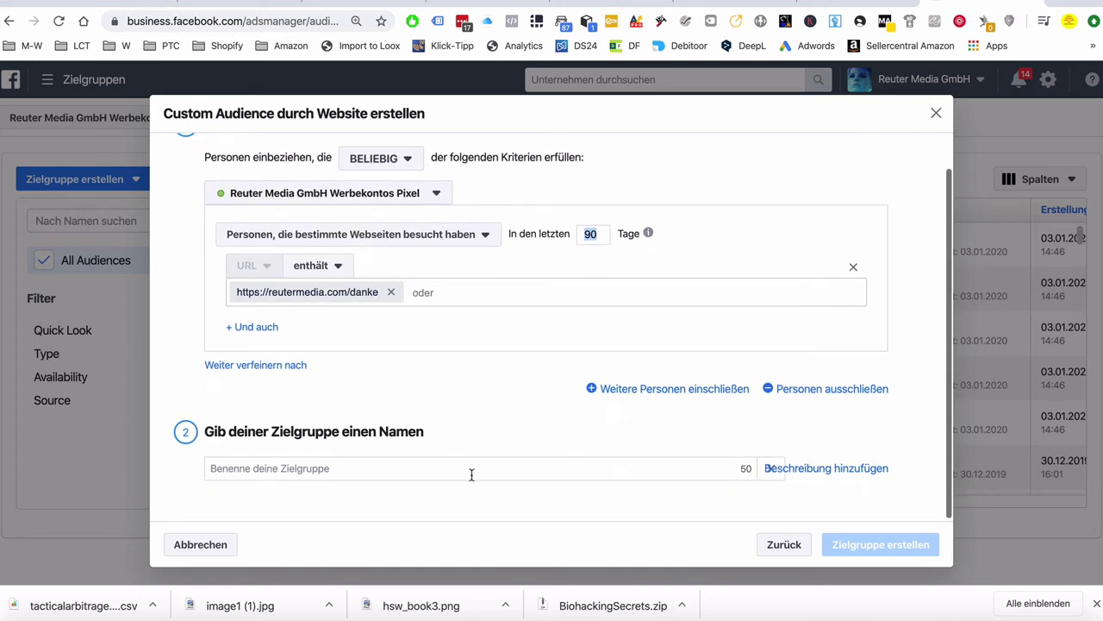
pyautogui.click(278, 476)
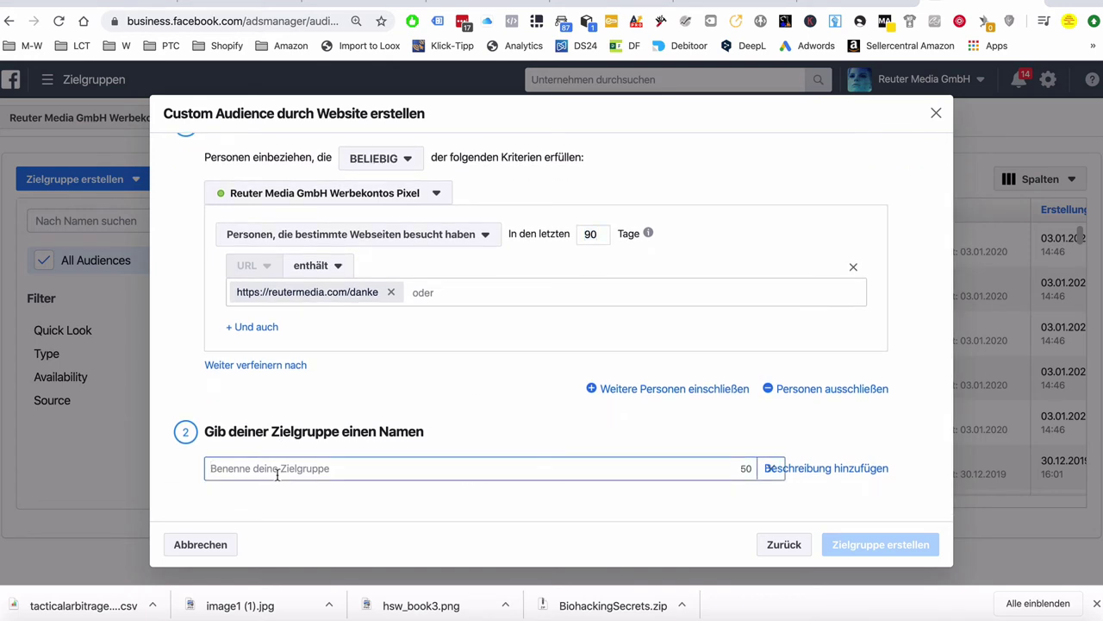
pyautogui.write('lezte')
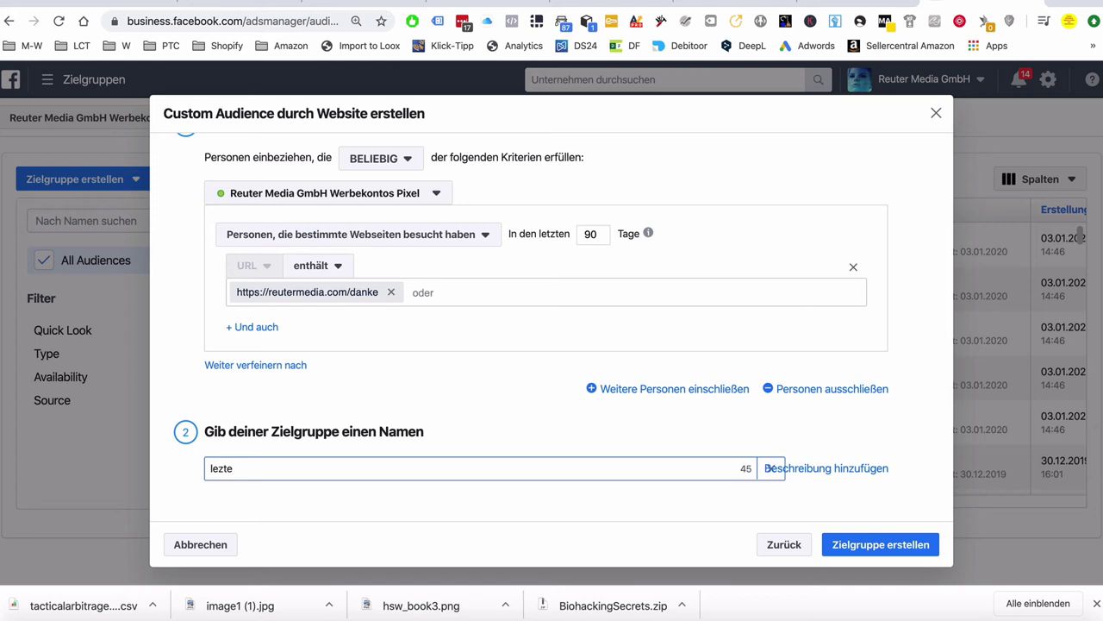
pyautogui.press('BackSpace')
pyautogui.press('BackSpace')
pyautogui.press('BackSpace')
pyautogui.write('tzte 90 tage Webseite')
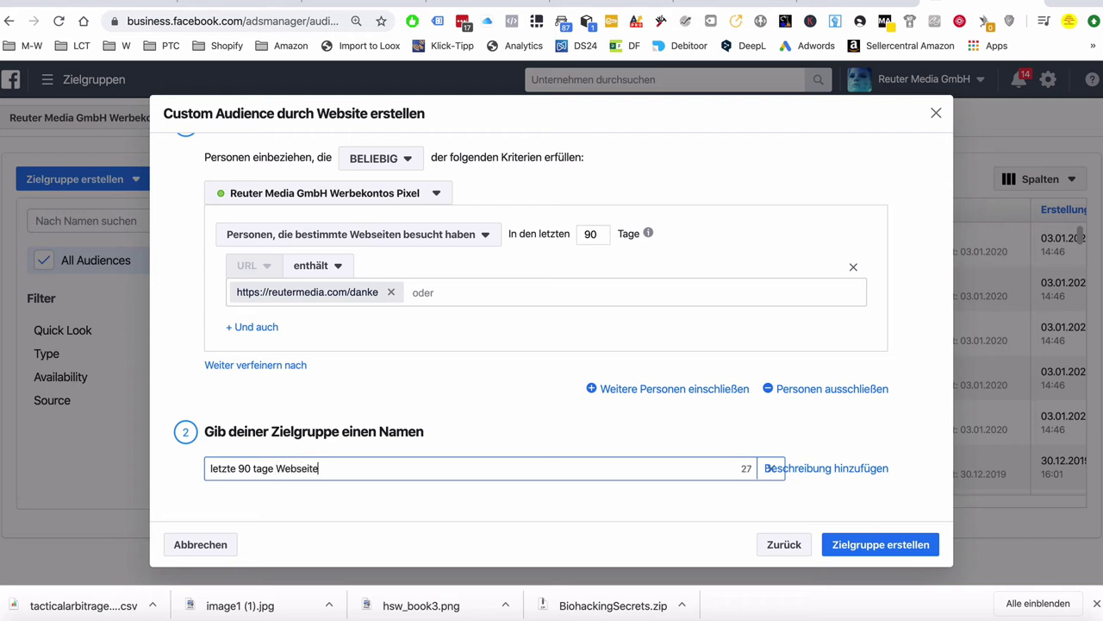
pyautogui.write(' Danke')
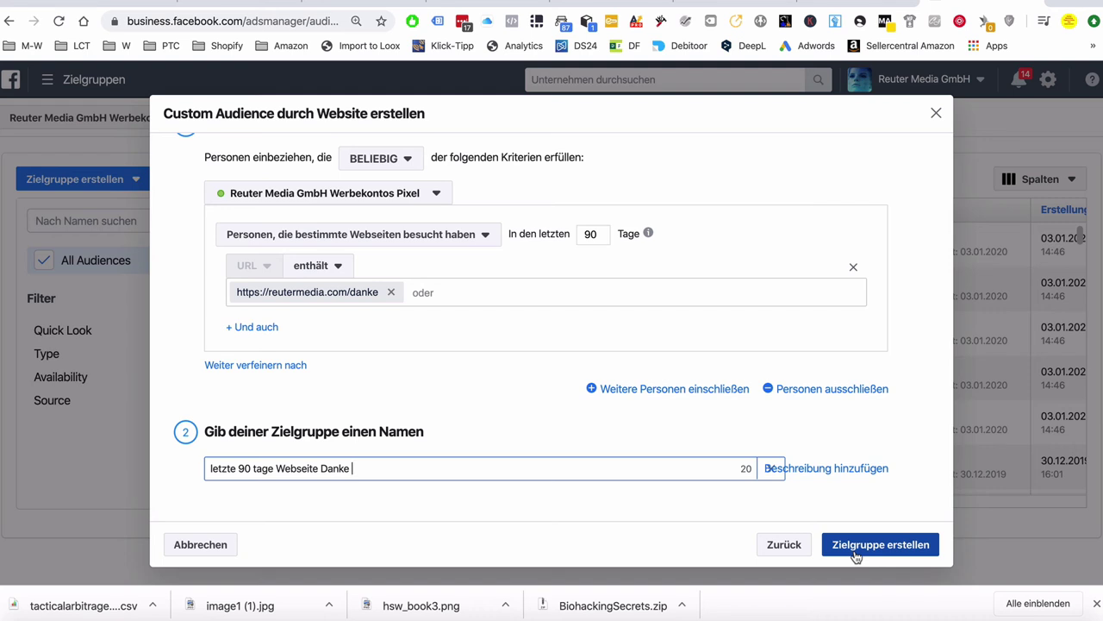
# - Set the look-back period to 30 days and close the Custom Audience dialog without creating the audience
pyautogui.click(594, 235)
pyautogui.press('BackSpace')
pyautogui.press('BackSpace')
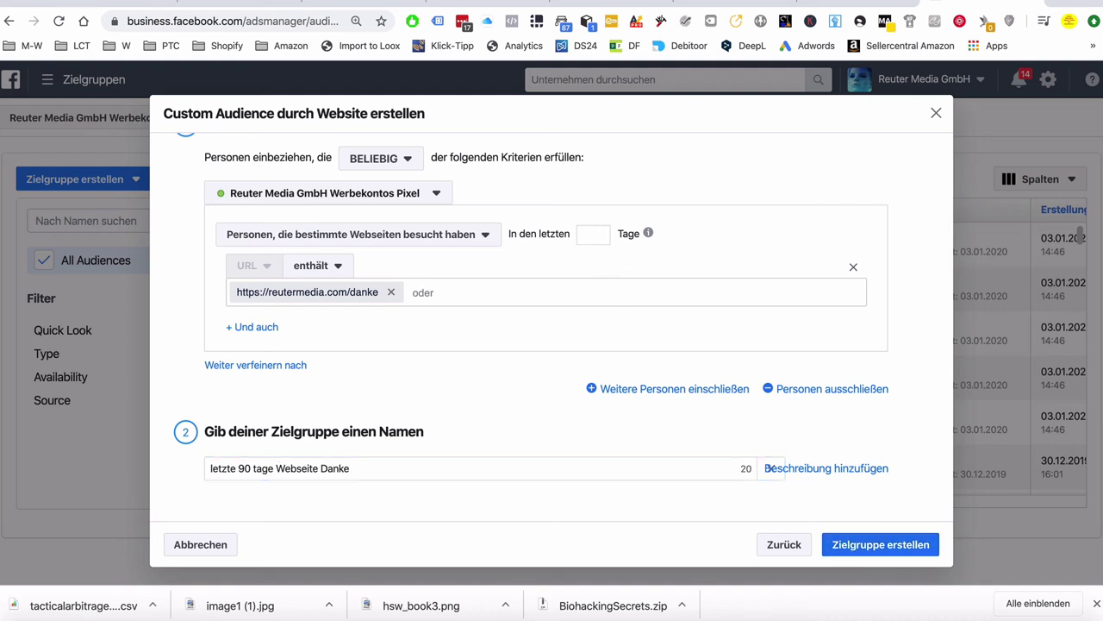
pyautogui.write('30')
pyautogui.scroll(1, 498, 357)
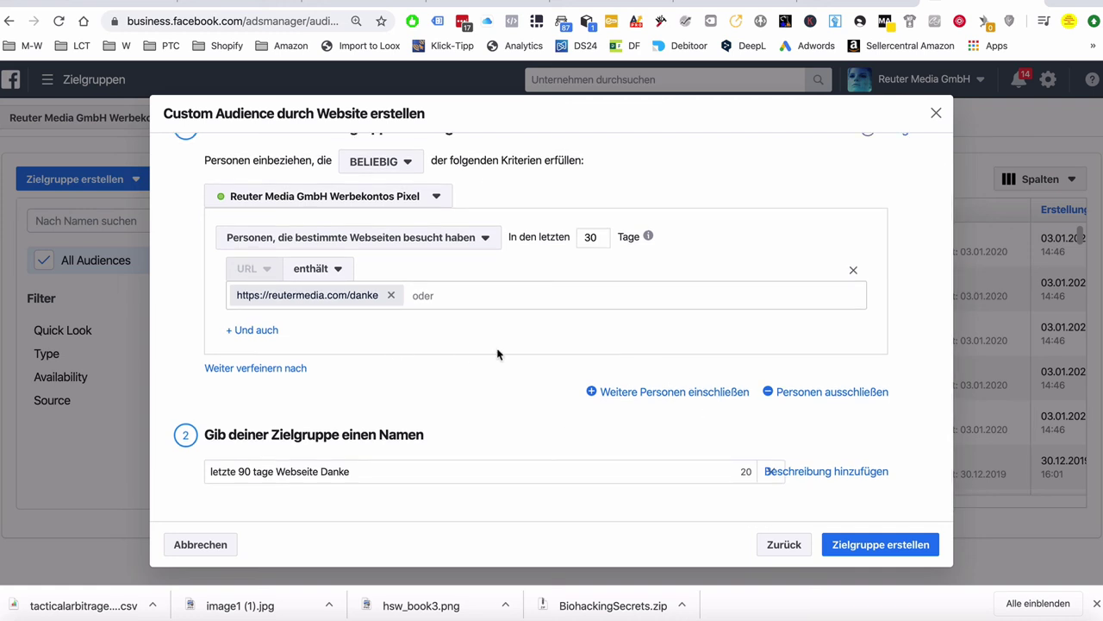
pyautogui.click(937, 117)
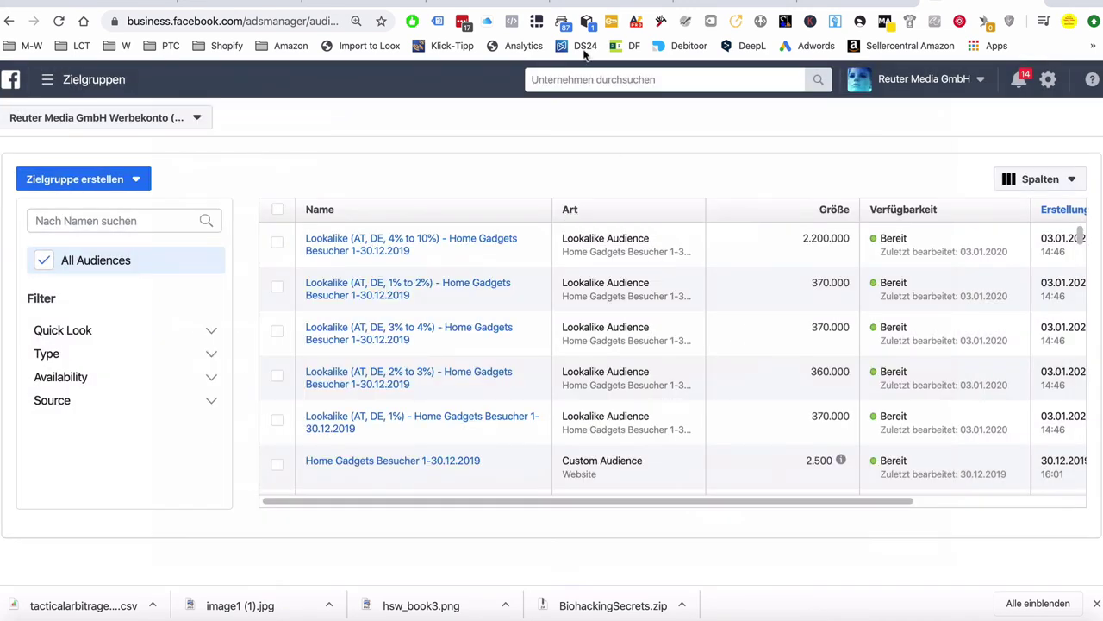